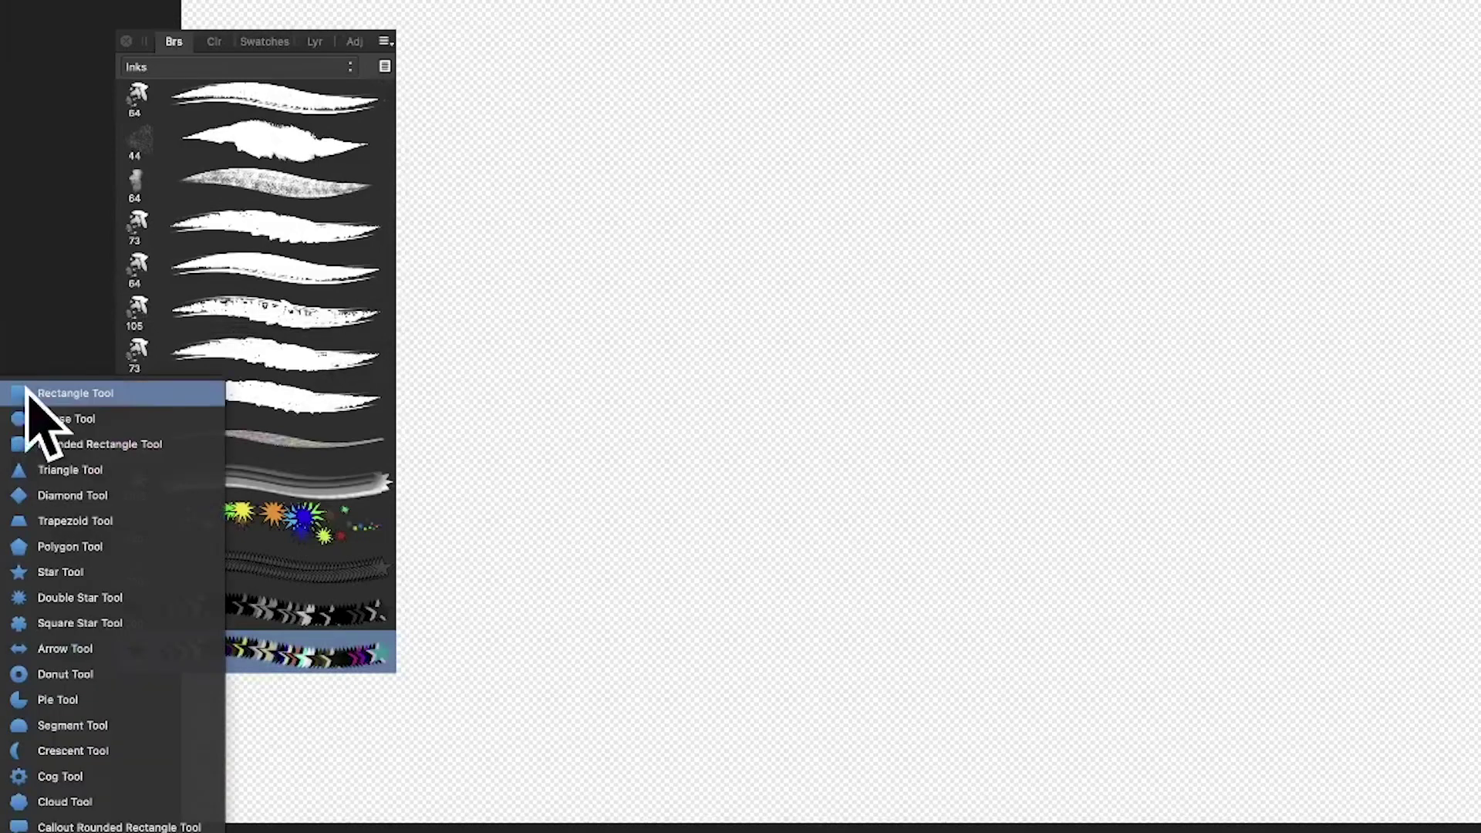
# Step: Draw a large purple five-point star spanning most of the canvas with the Star Tool
pyautogui.click(119, 569)
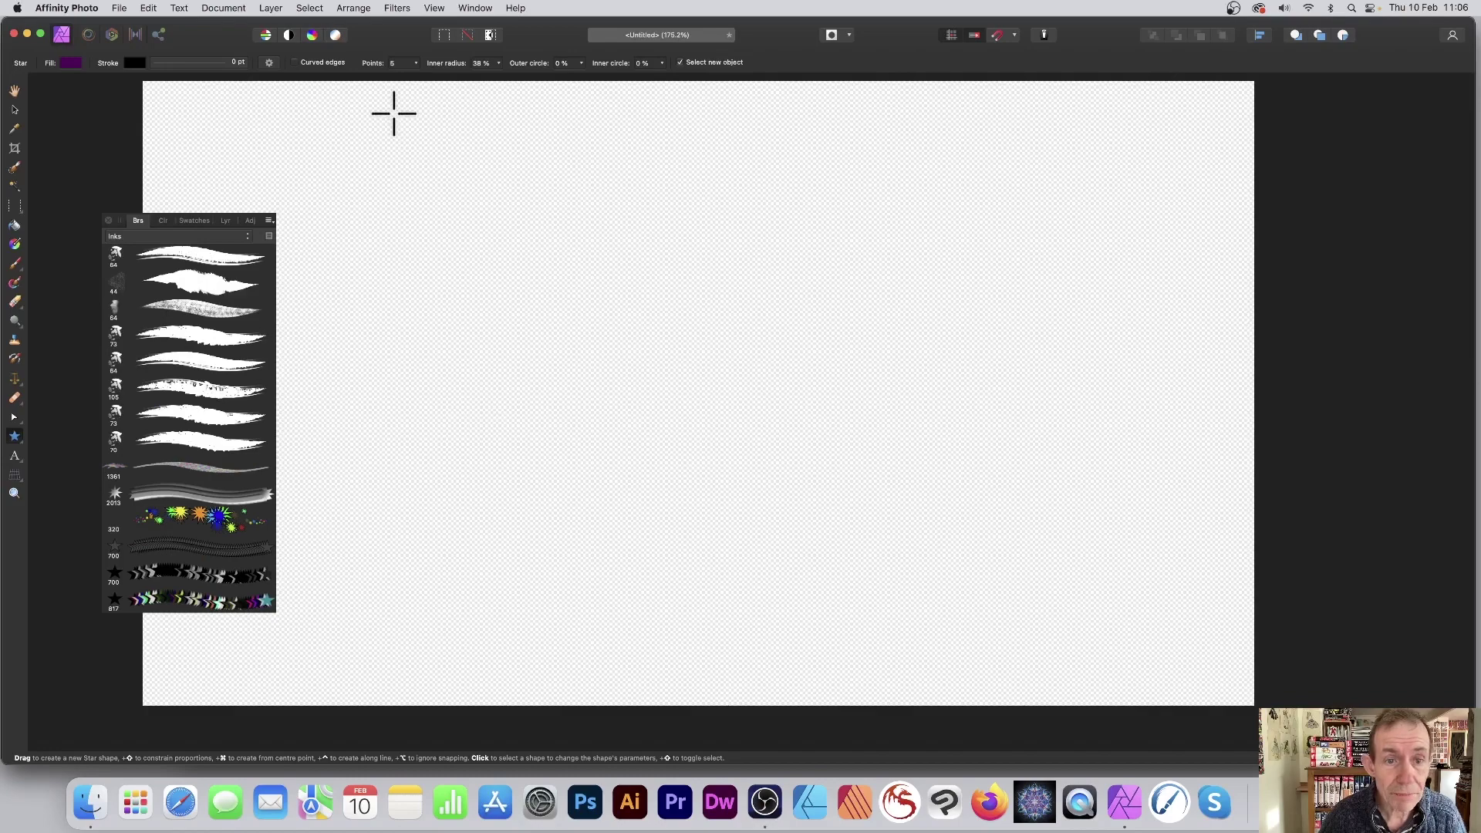
pyautogui.moveTo(394, 113); pyautogui.dragTo(1042, 691)
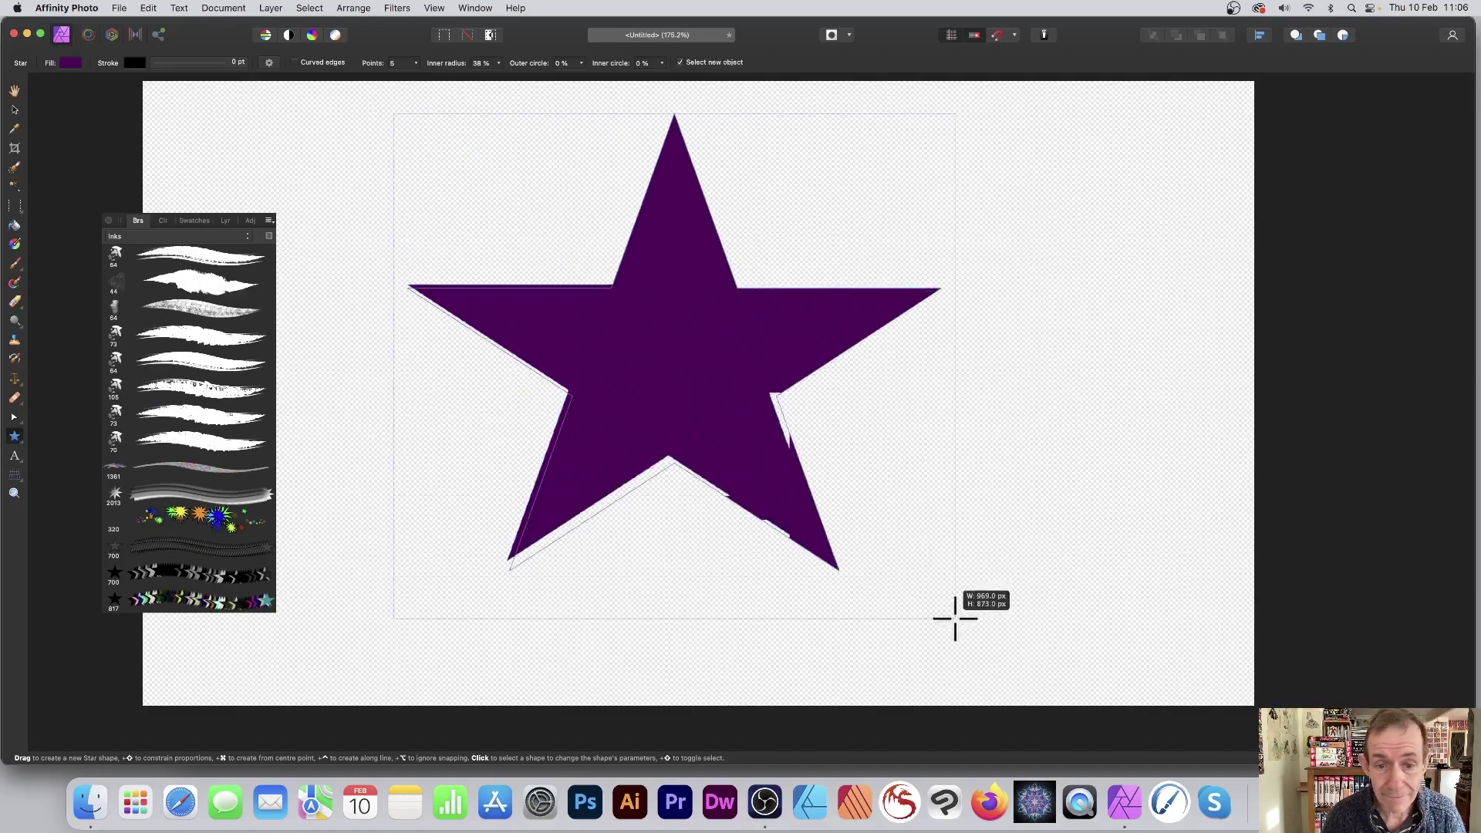
pyautogui.click(70, 63)
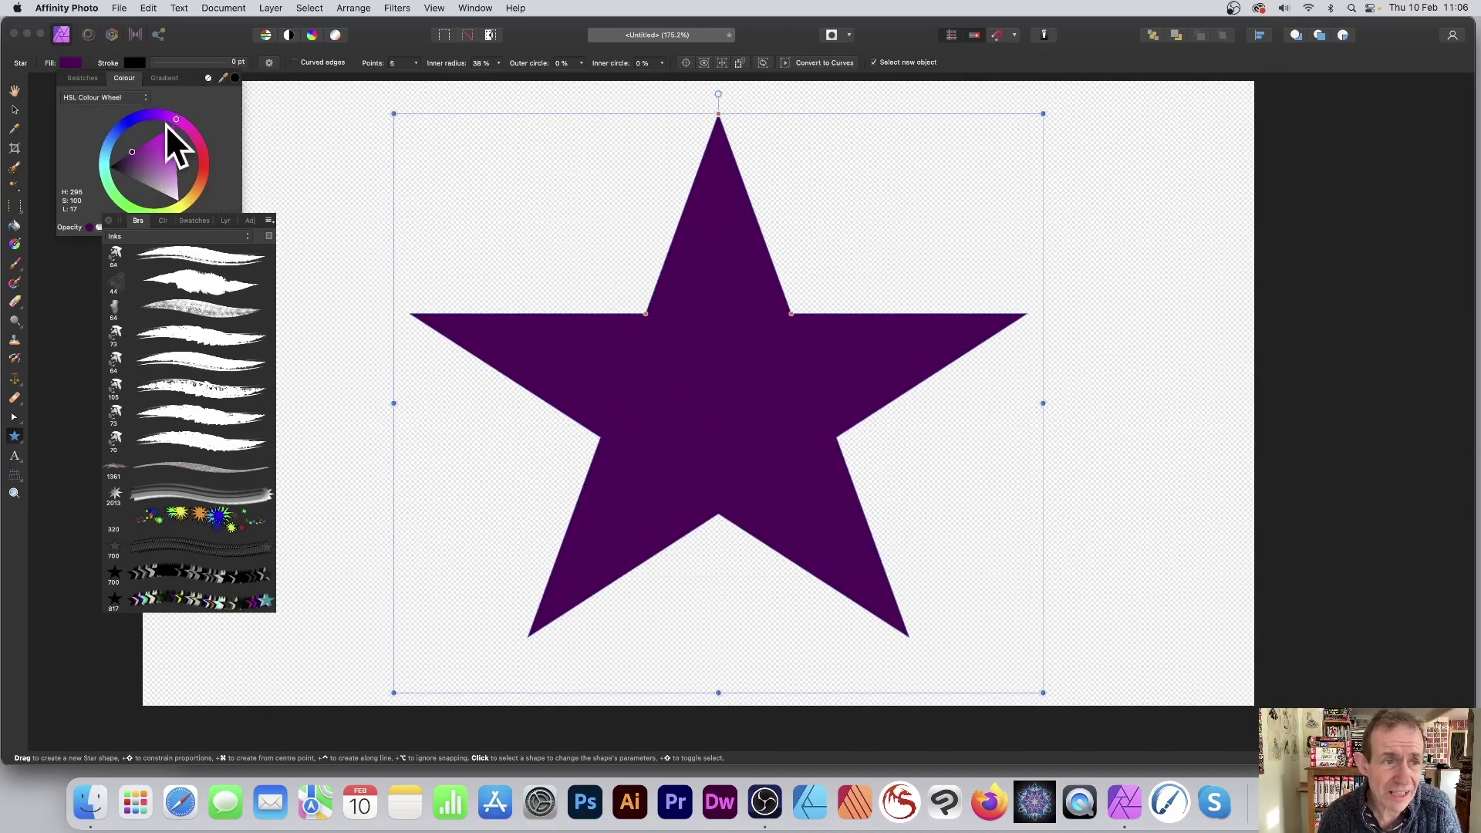
# Step: Make the star fill medium blue and raise its points from 5 to 12
pyautogui.moveTo(113, 139); pyautogui.dragTo(144, 164)
pyautogui.click(135, 179)
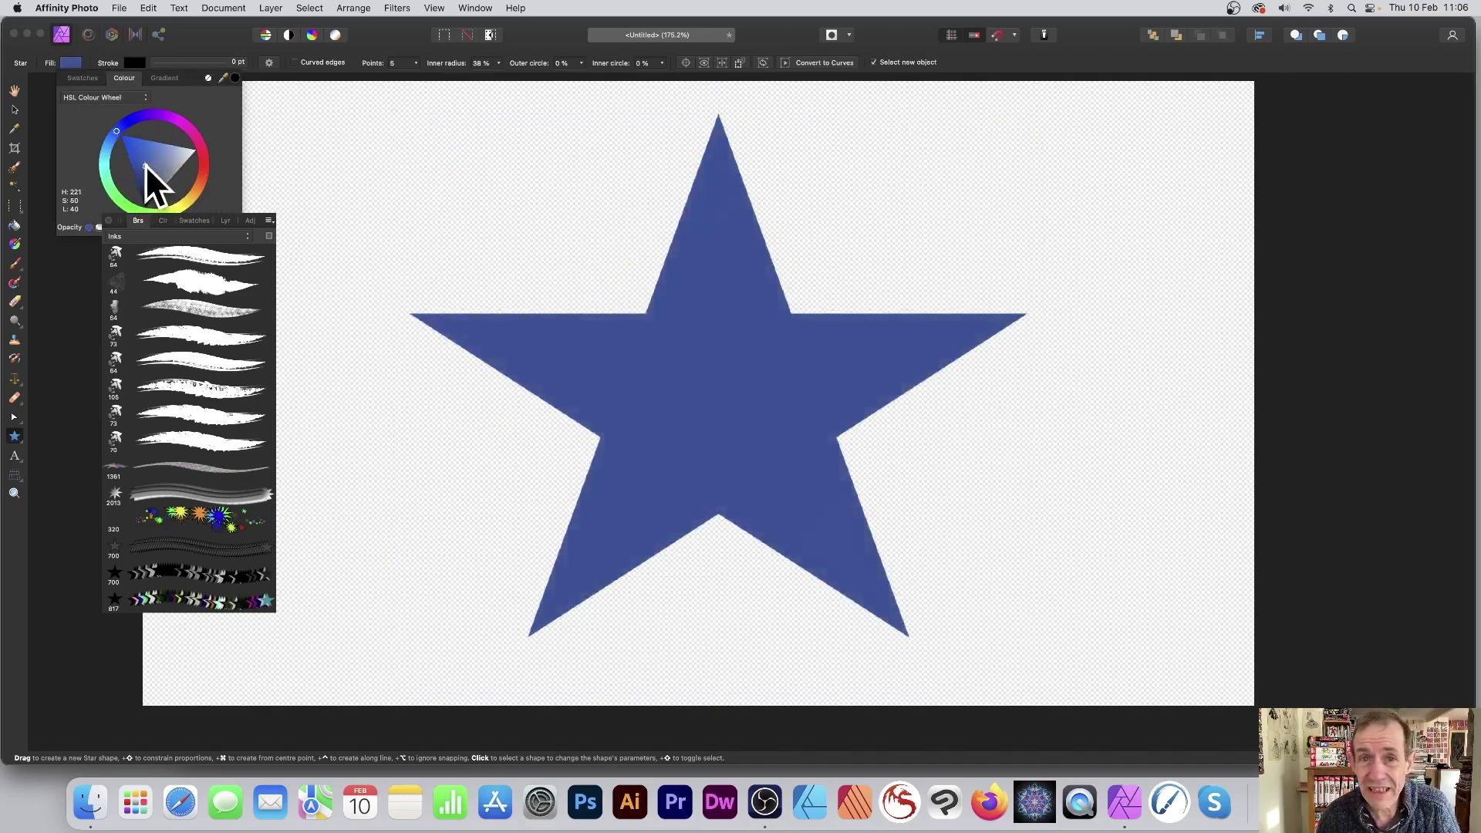
pyautogui.click(416, 64)
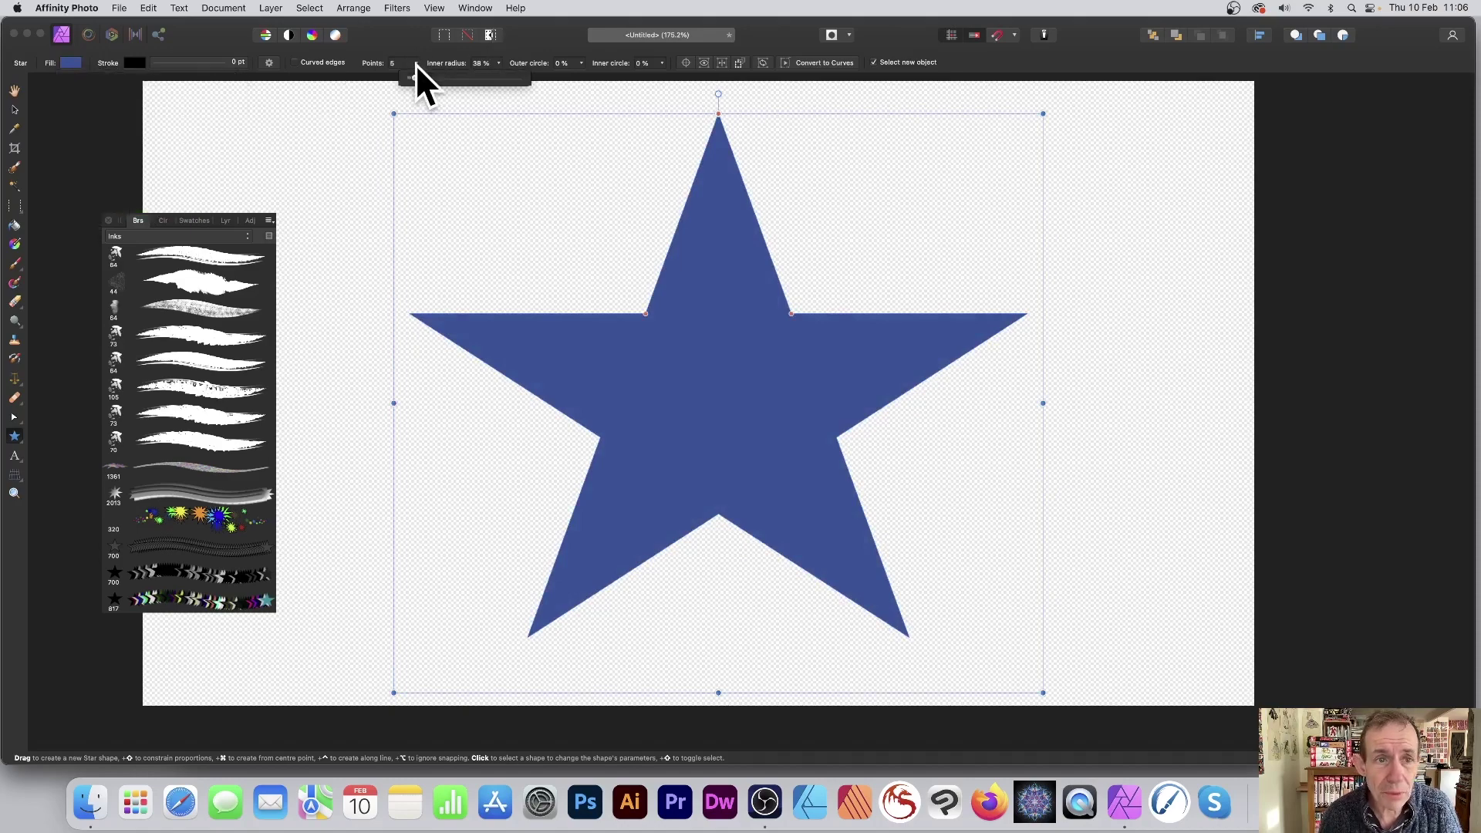
pyautogui.moveTo(418, 76); pyautogui.dragTo(435, 76)
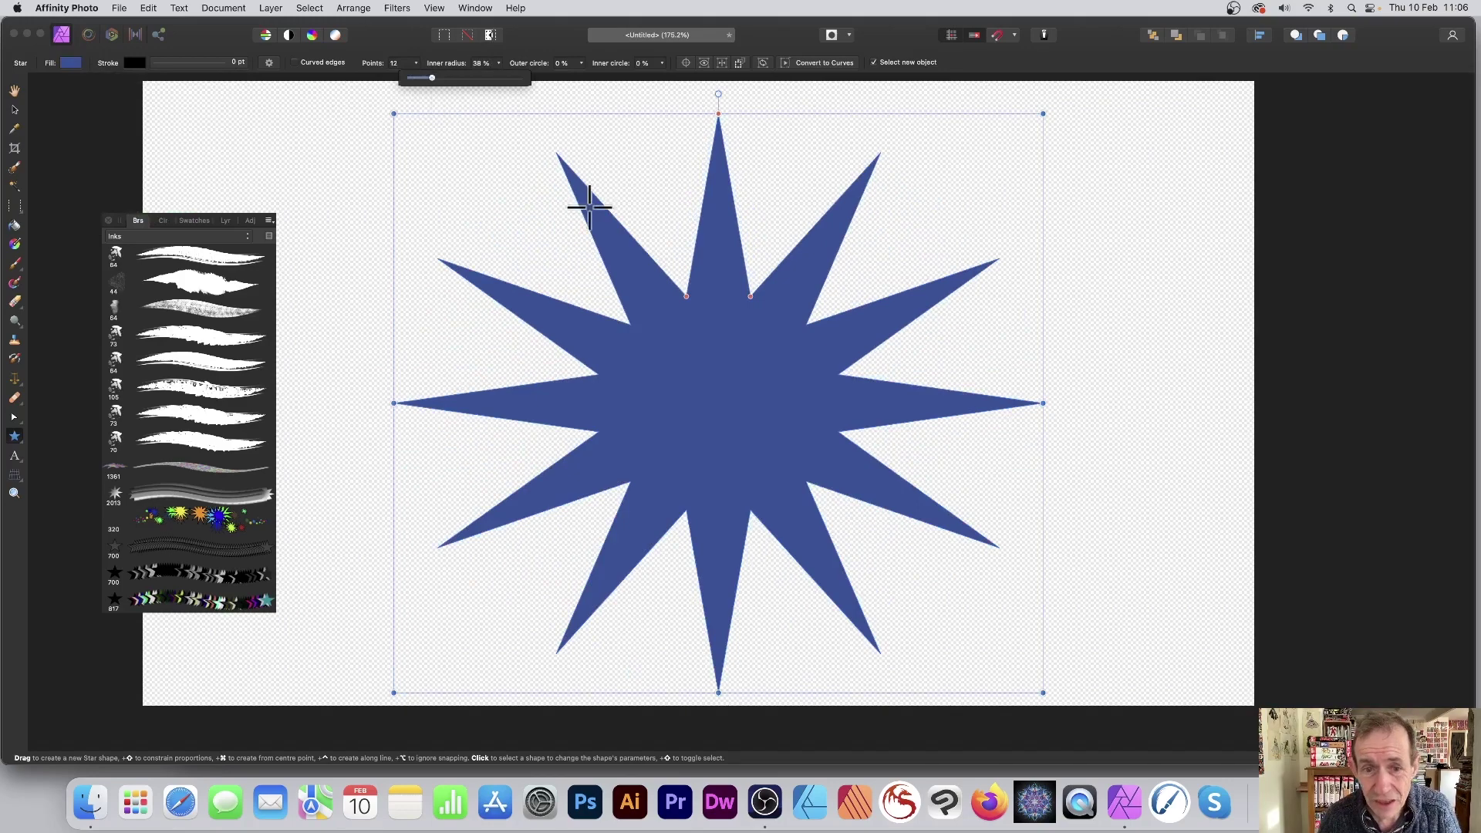
pyautogui.moveTo(685, 296); pyautogui.dragTo(679, 275)
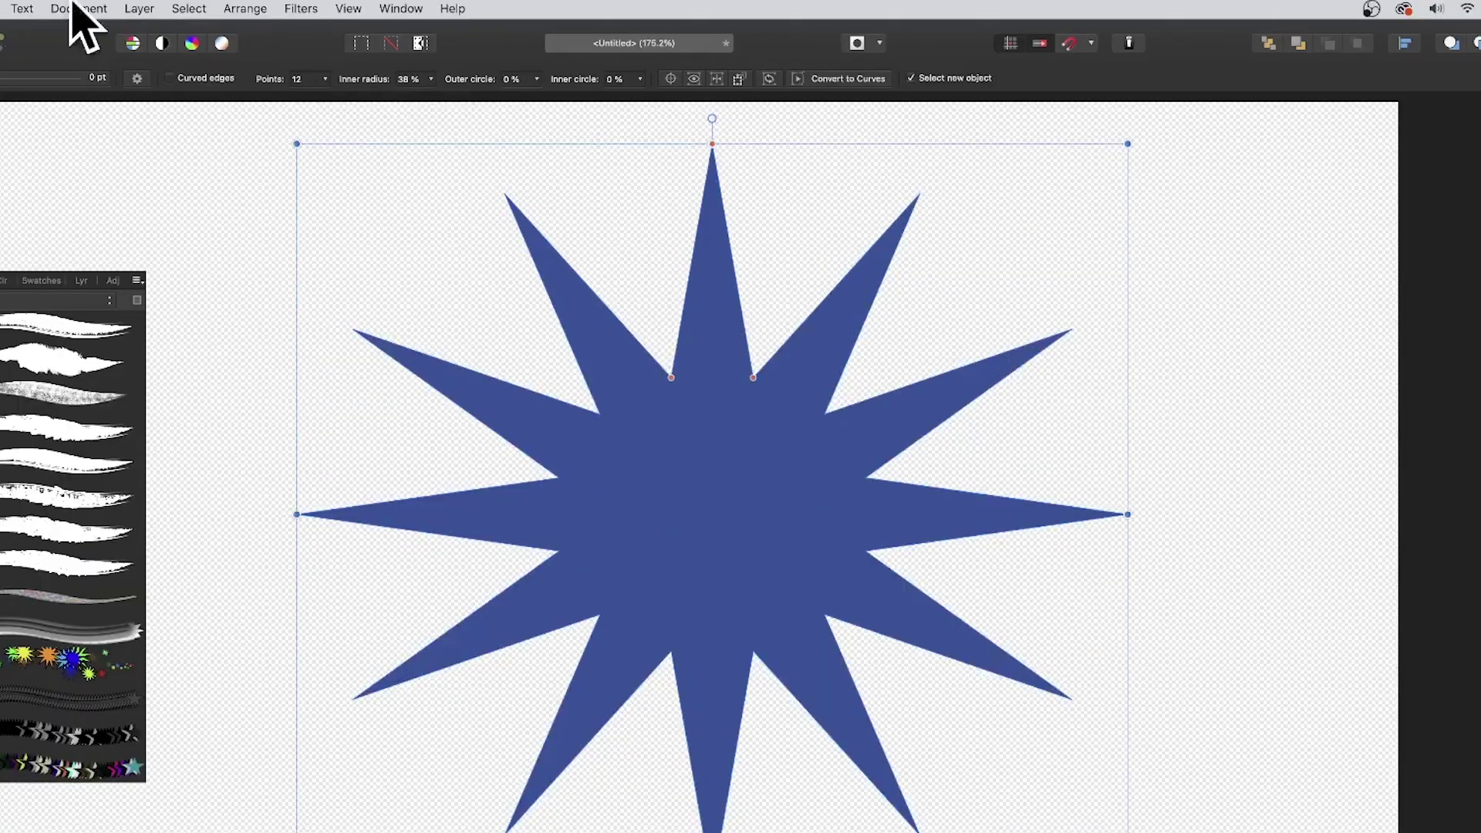
# Step: Rasterise the star layer and make it a brush with New Brush From Selection
pyautogui.click(139, 9)
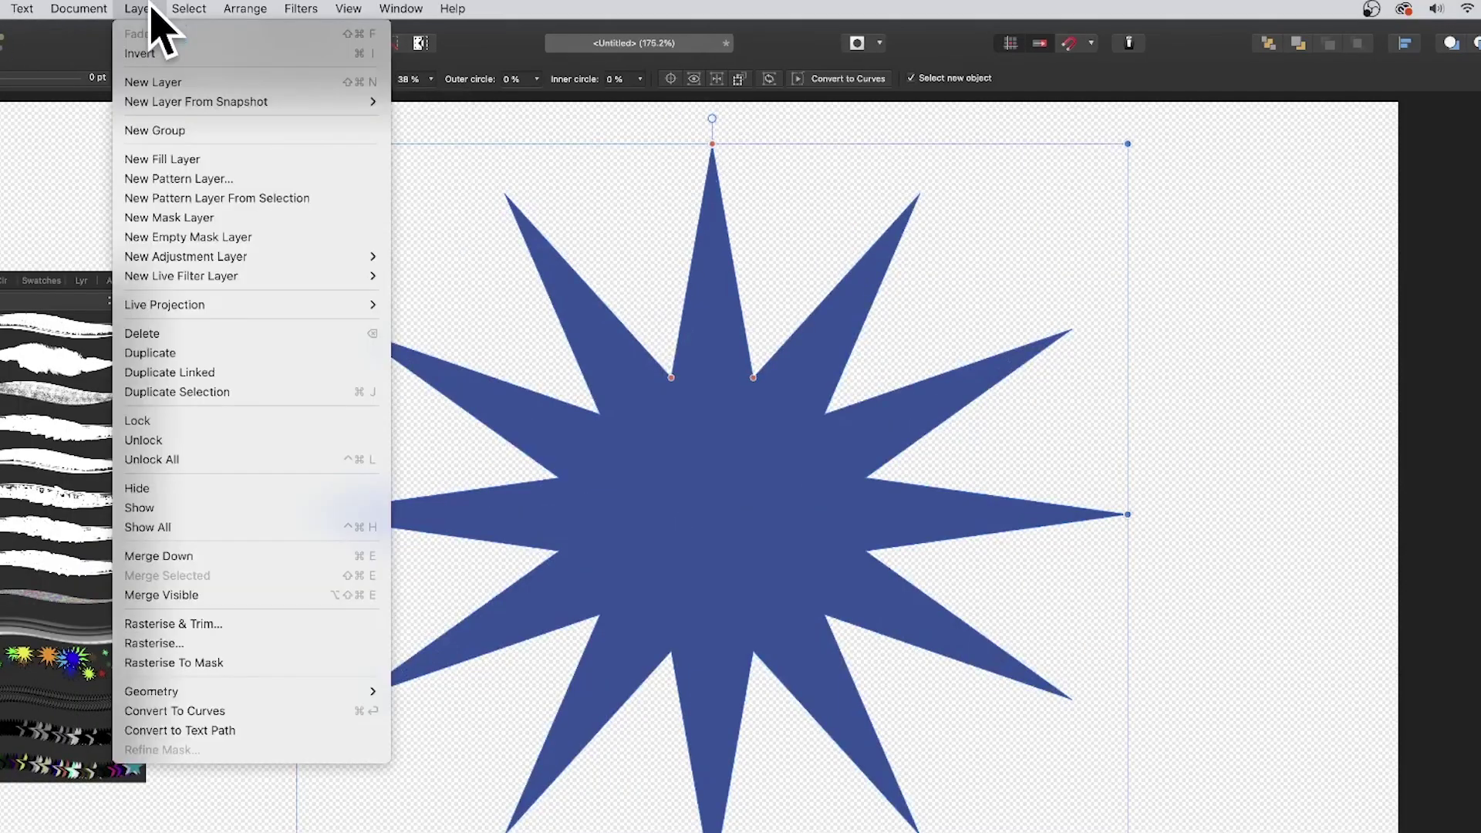
pyautogui.click(176, 645)
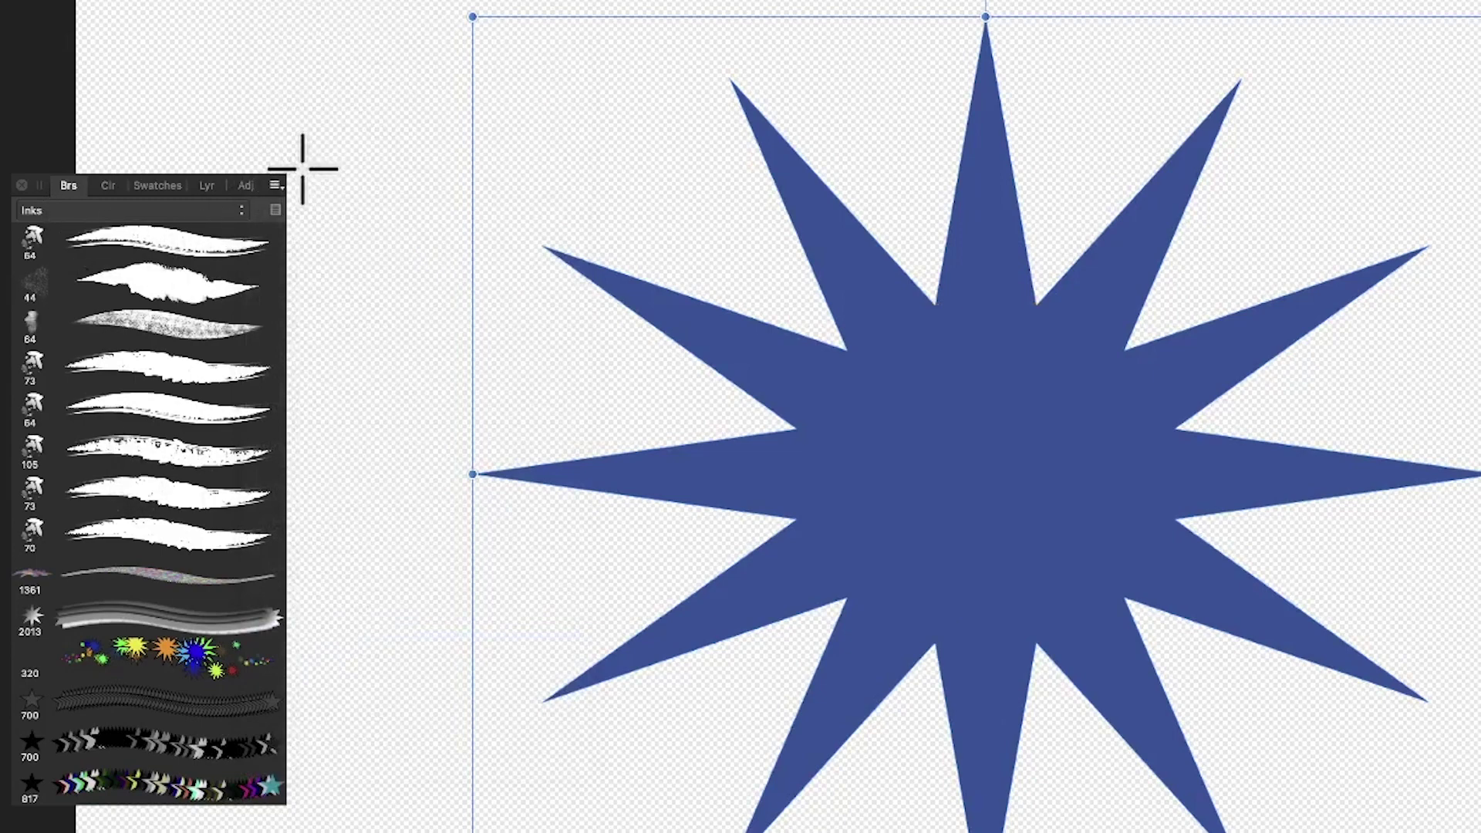
pyautogui.click(275, 185)
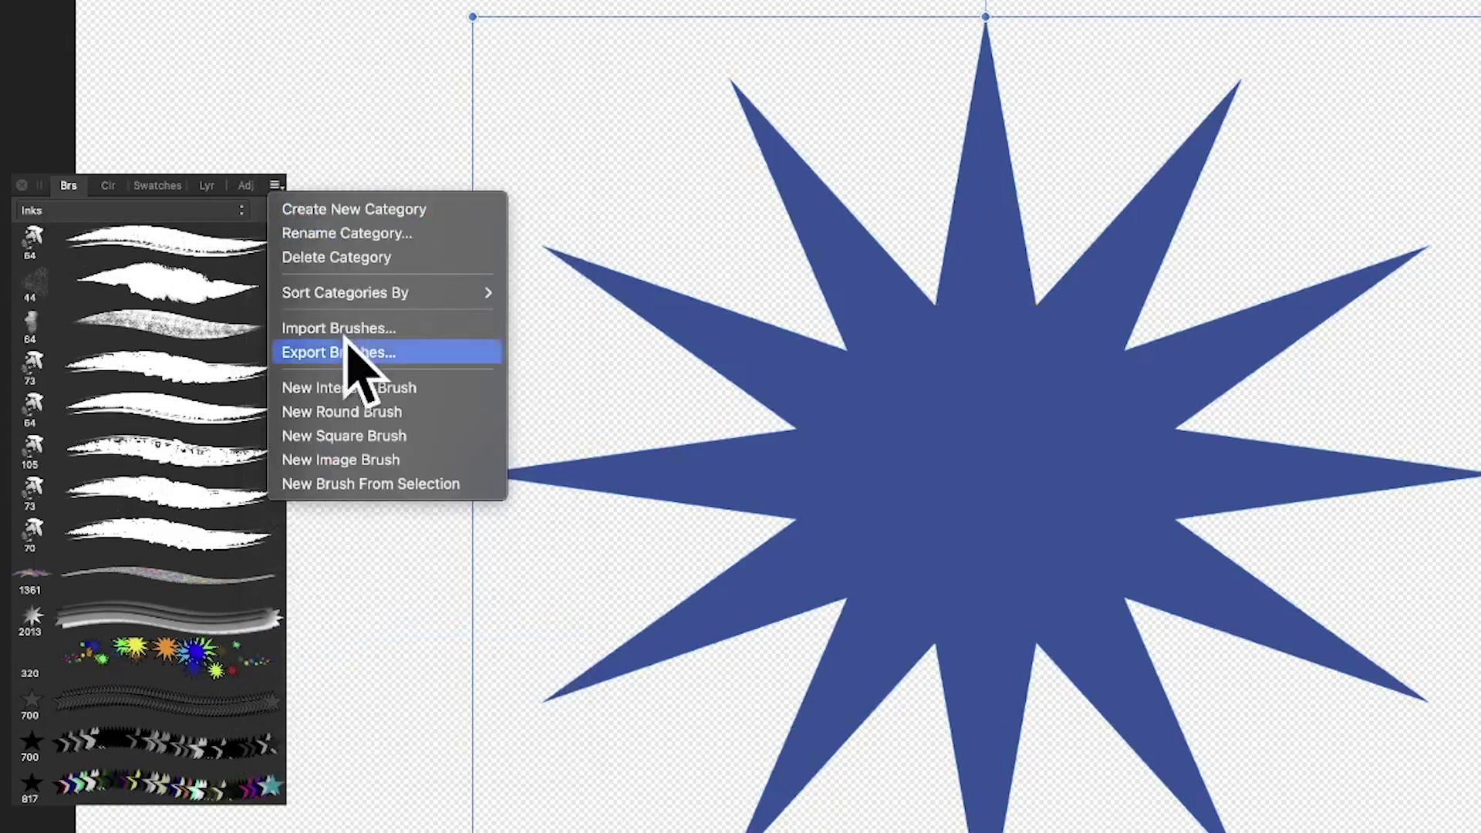
pyautogui.click(353, 484)
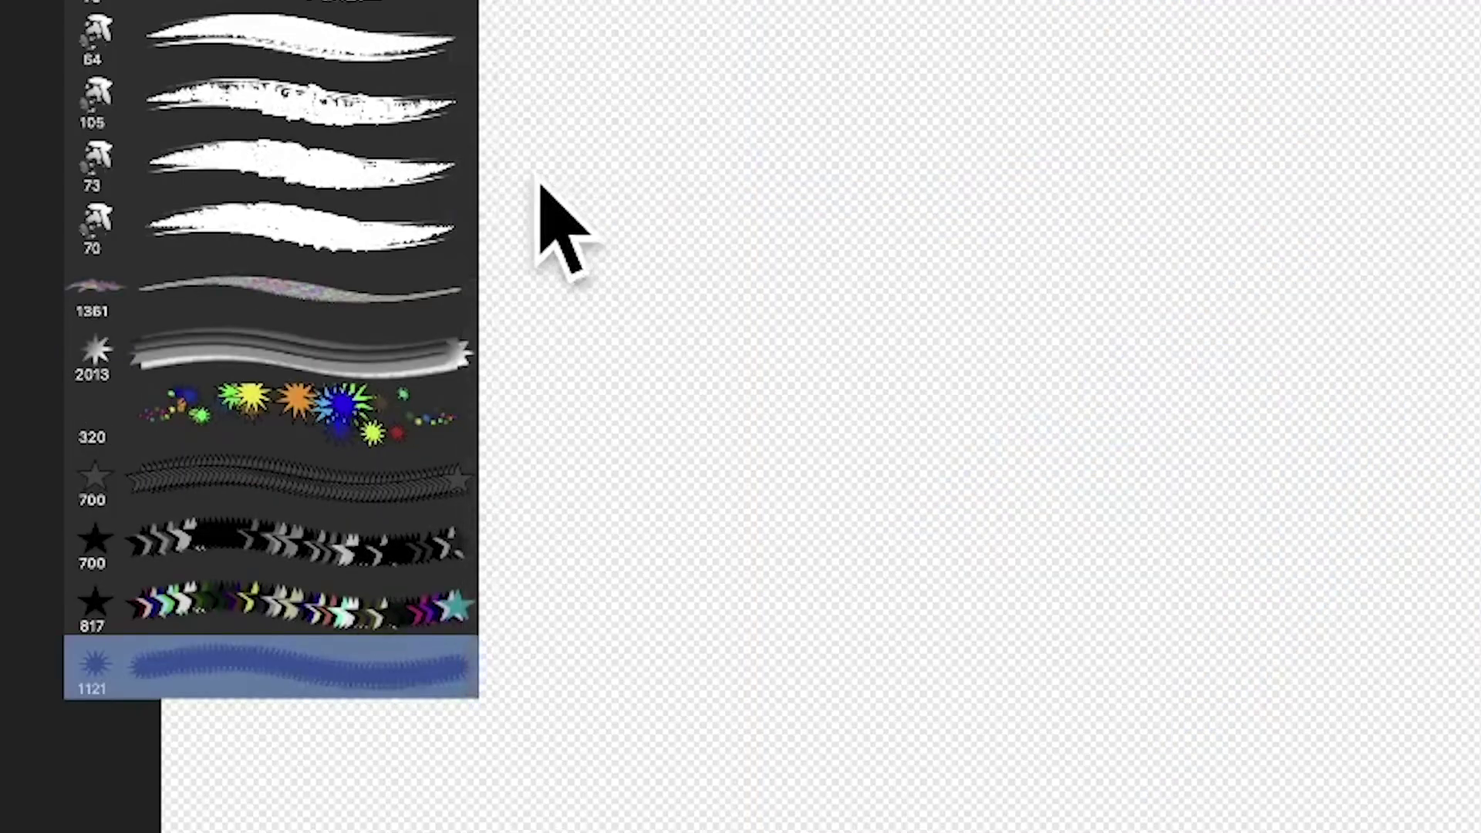
# Step: Give the star brush random size, rotation, hue, saturation, luminosity and X/Y scatter jitter
pyautogui.doubleClick(208, 666)
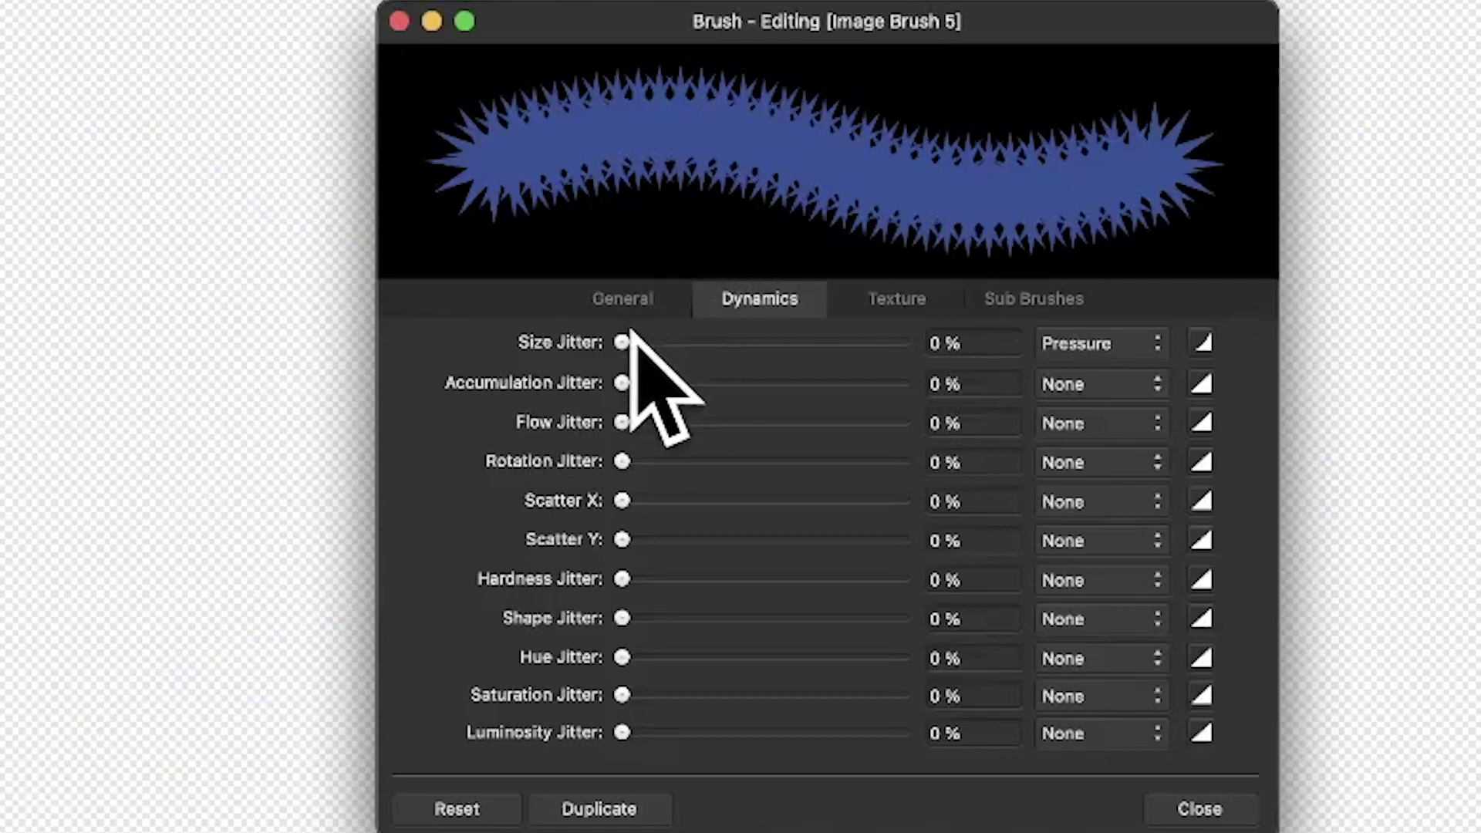
pyautogui.moveTo(624, 343); pyautogui.dragTo(841, 342)
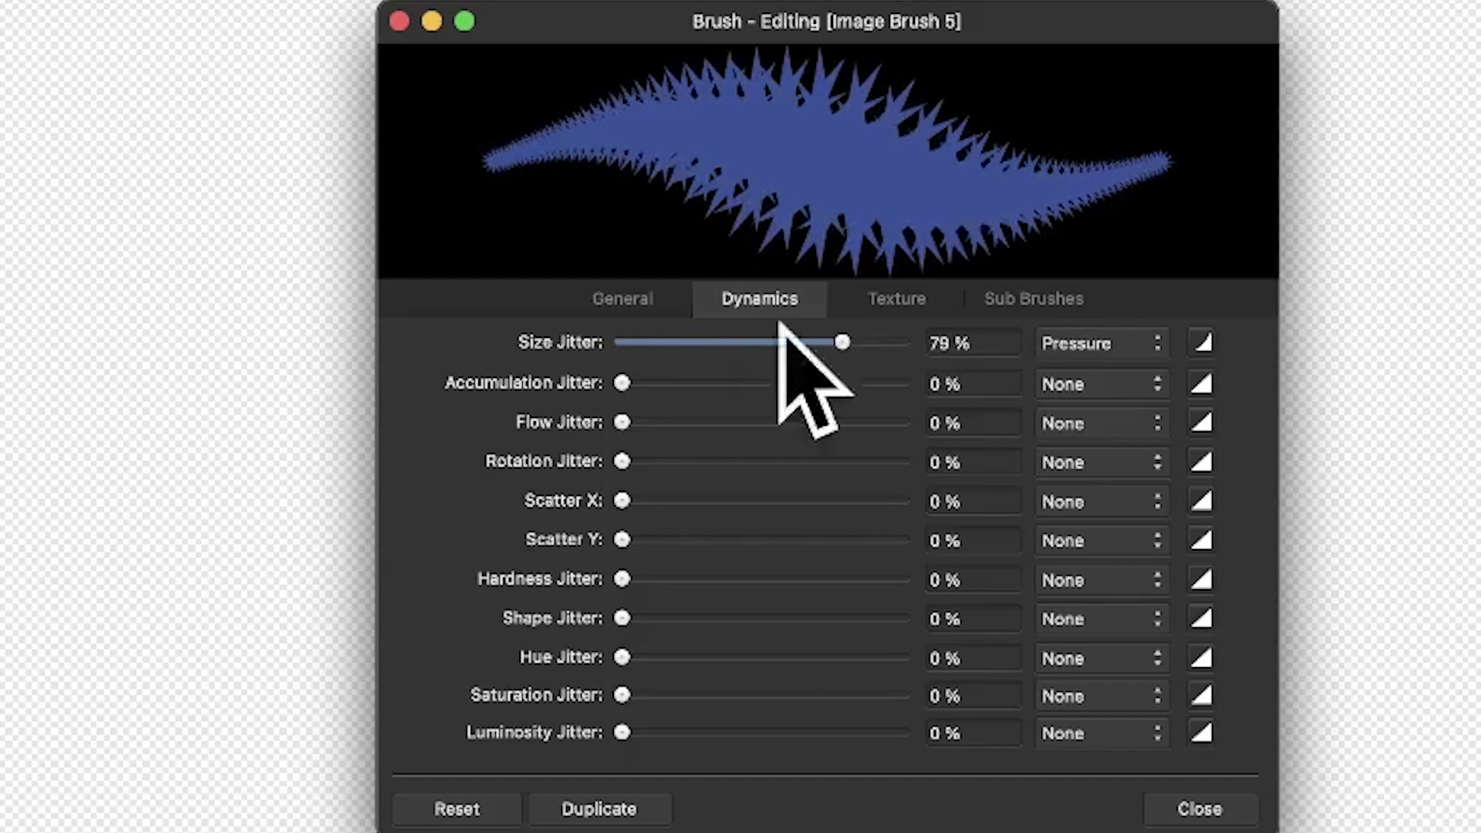
pyautogui.moveTo(640, 461)
pyautogui.mouseDown()
pyautogui.moveTo(821, 460)
pyautogui.moveTo(715, 461)
pyautogui.mouseUp()
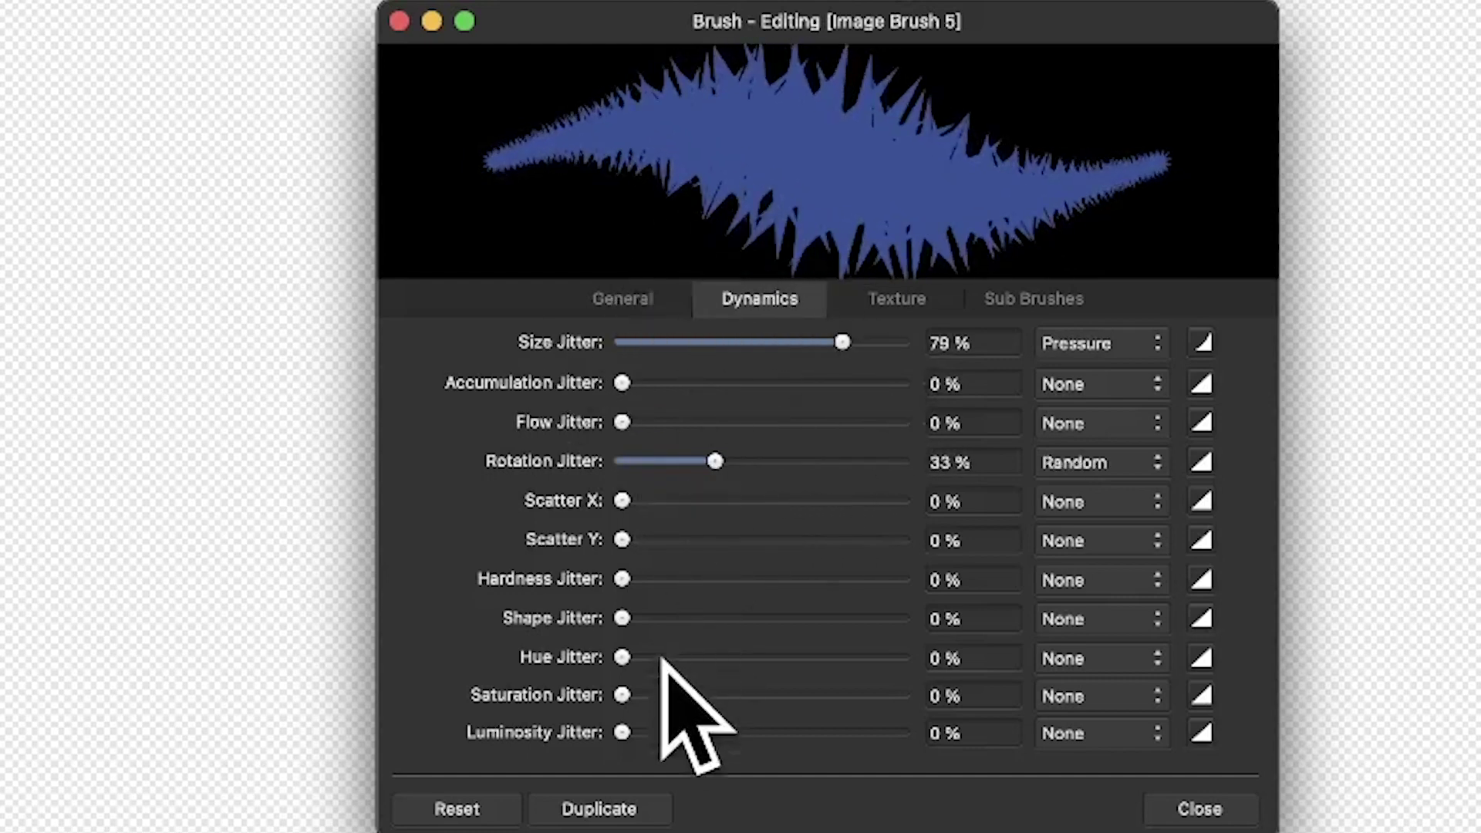
pyautogui.moveTo(625, 656); pyautogui.dragTo(900, 657)
pyautogui.moveTo(622, 695); pyautogui.dragTo(900, 695)
pyautogui.moveTo(675, 733); pyautogui.dragTo(891, 733)
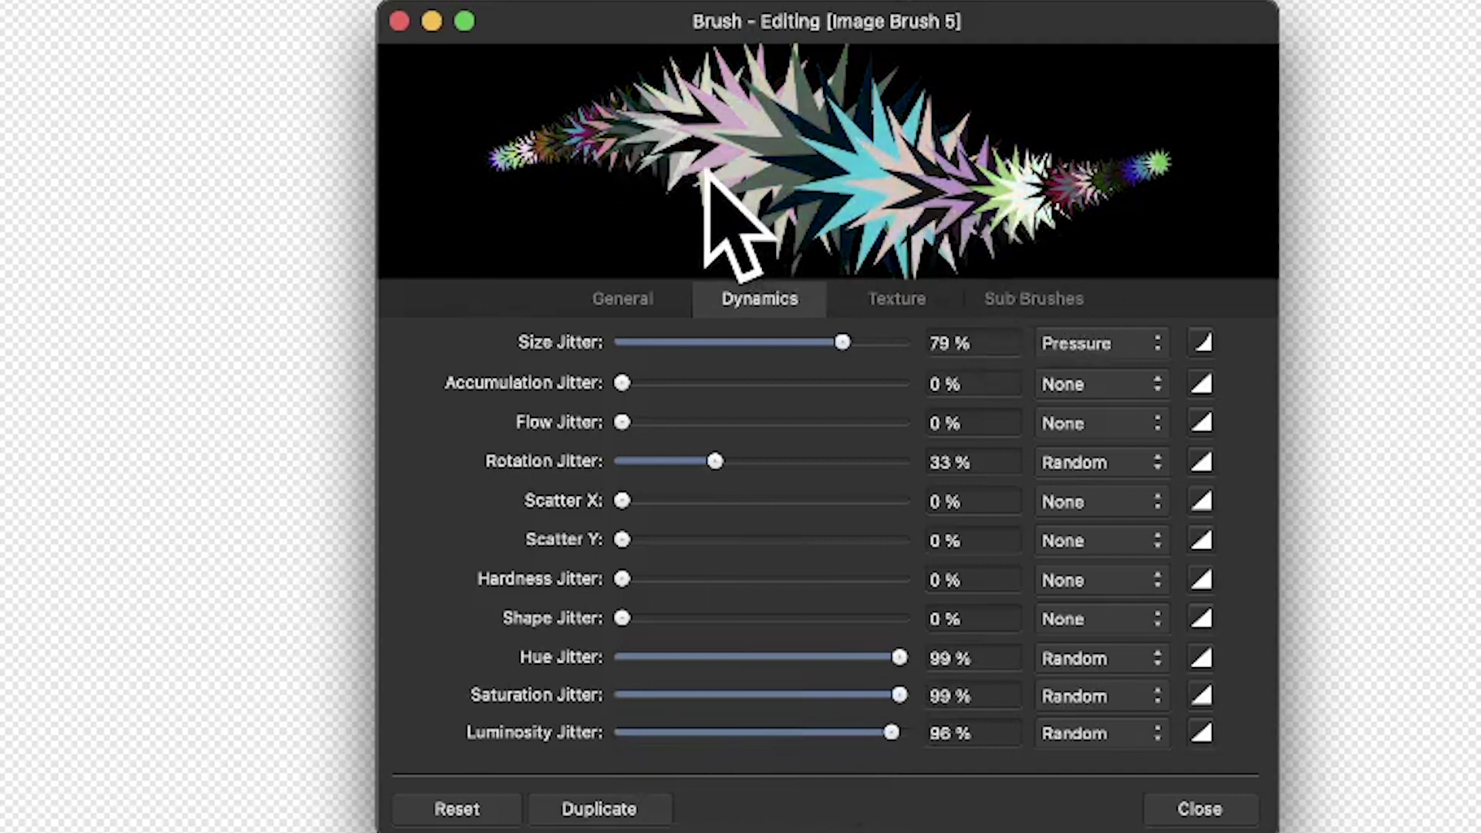
pyautogui.moveTo(622, 501)
pyautogui.mouseDown()
pyautogui.moveTo(843, 498)
pyautogui.moveTo(769, 499)
pyautogui.mouseUp()
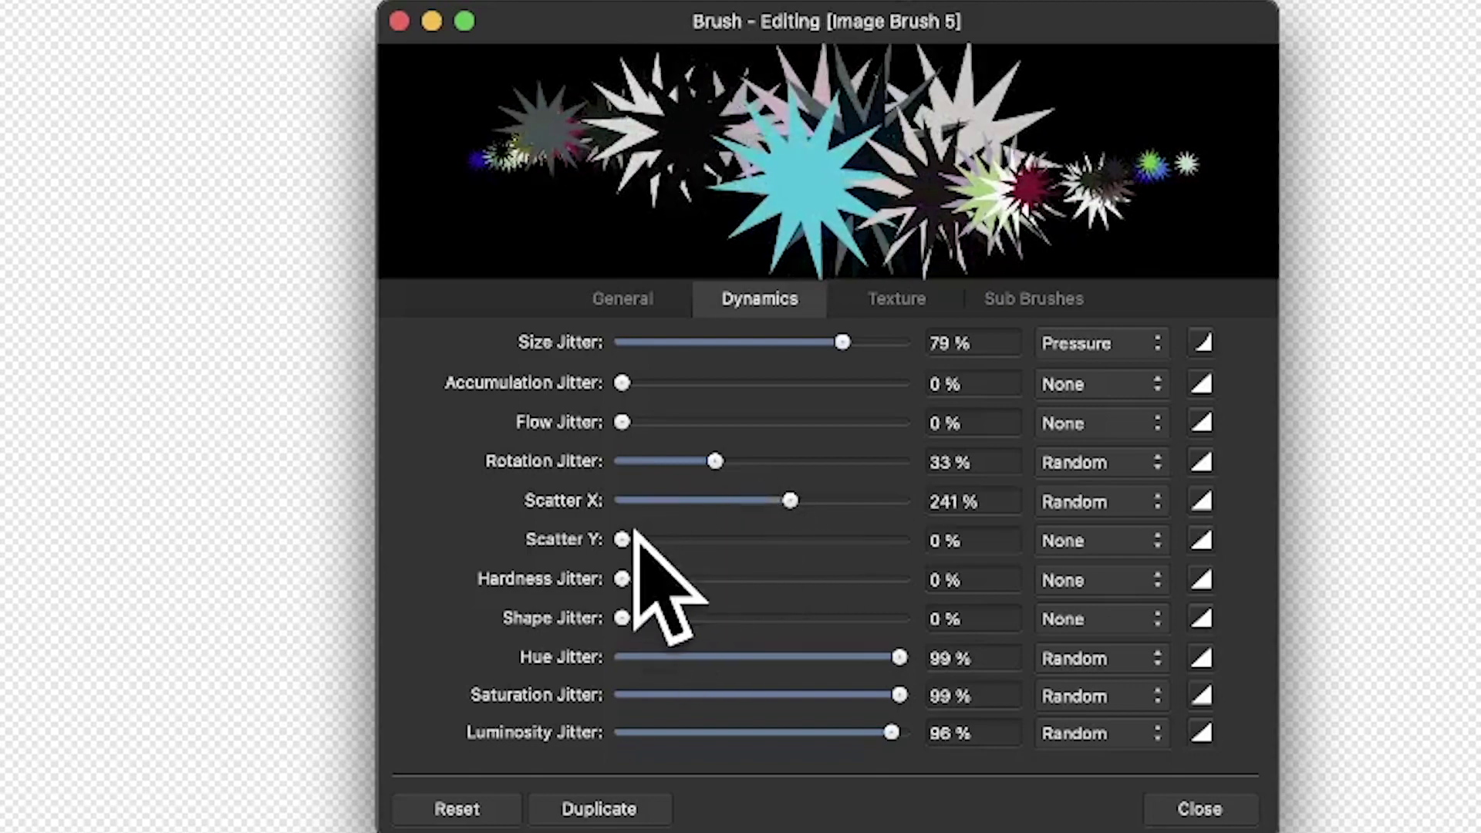
pyautogui.moveTo(626, 539); pyautogui.dragTo(833, 538)
# Step: Set the brush's spacing to 16% and size to about 473 px, then close the editor
pyautogui.click(621, 301)
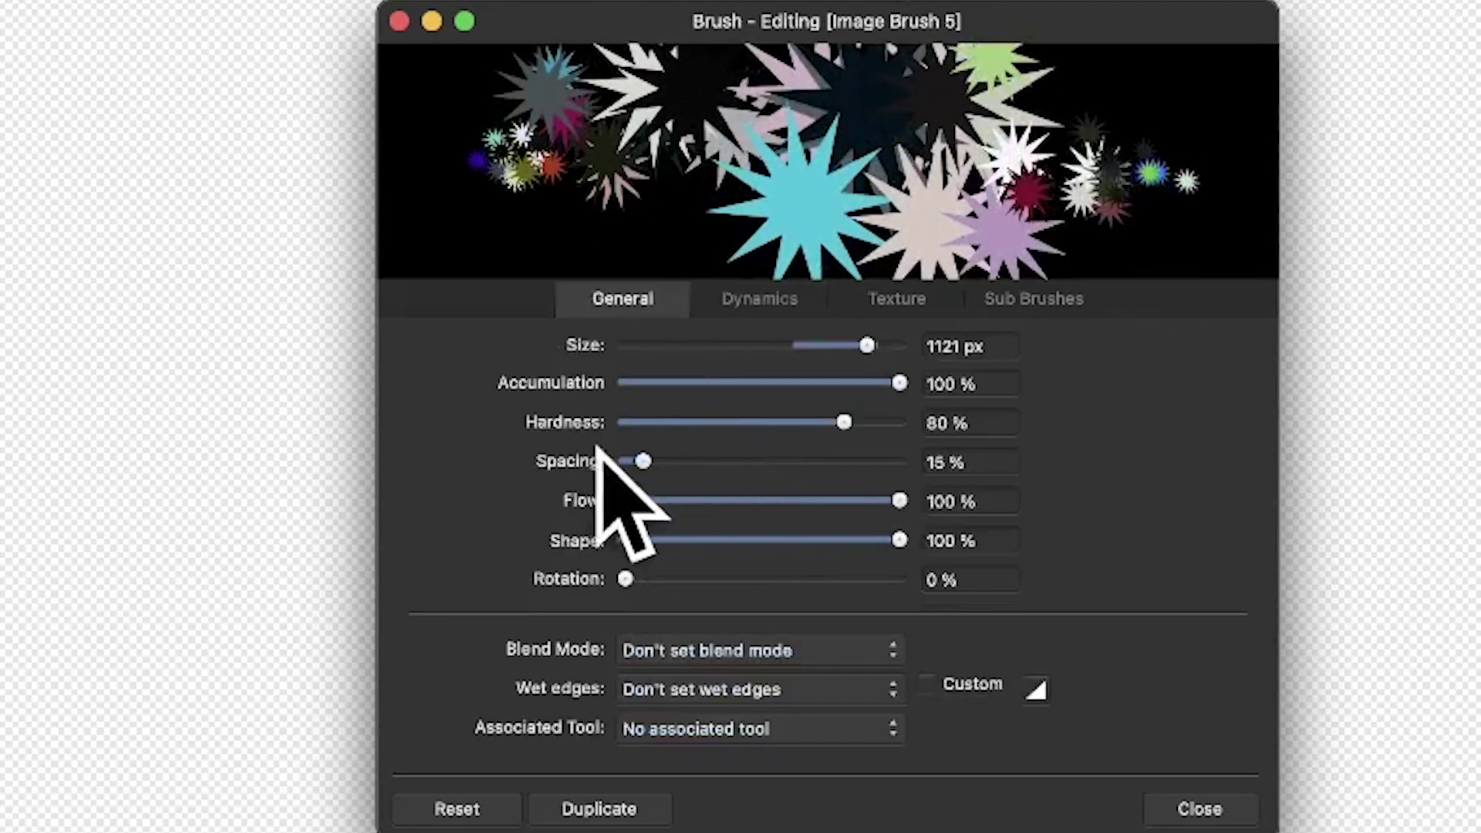
pyautogui.moveTo(643, 461); pyautogui.dragTo(644, 462)
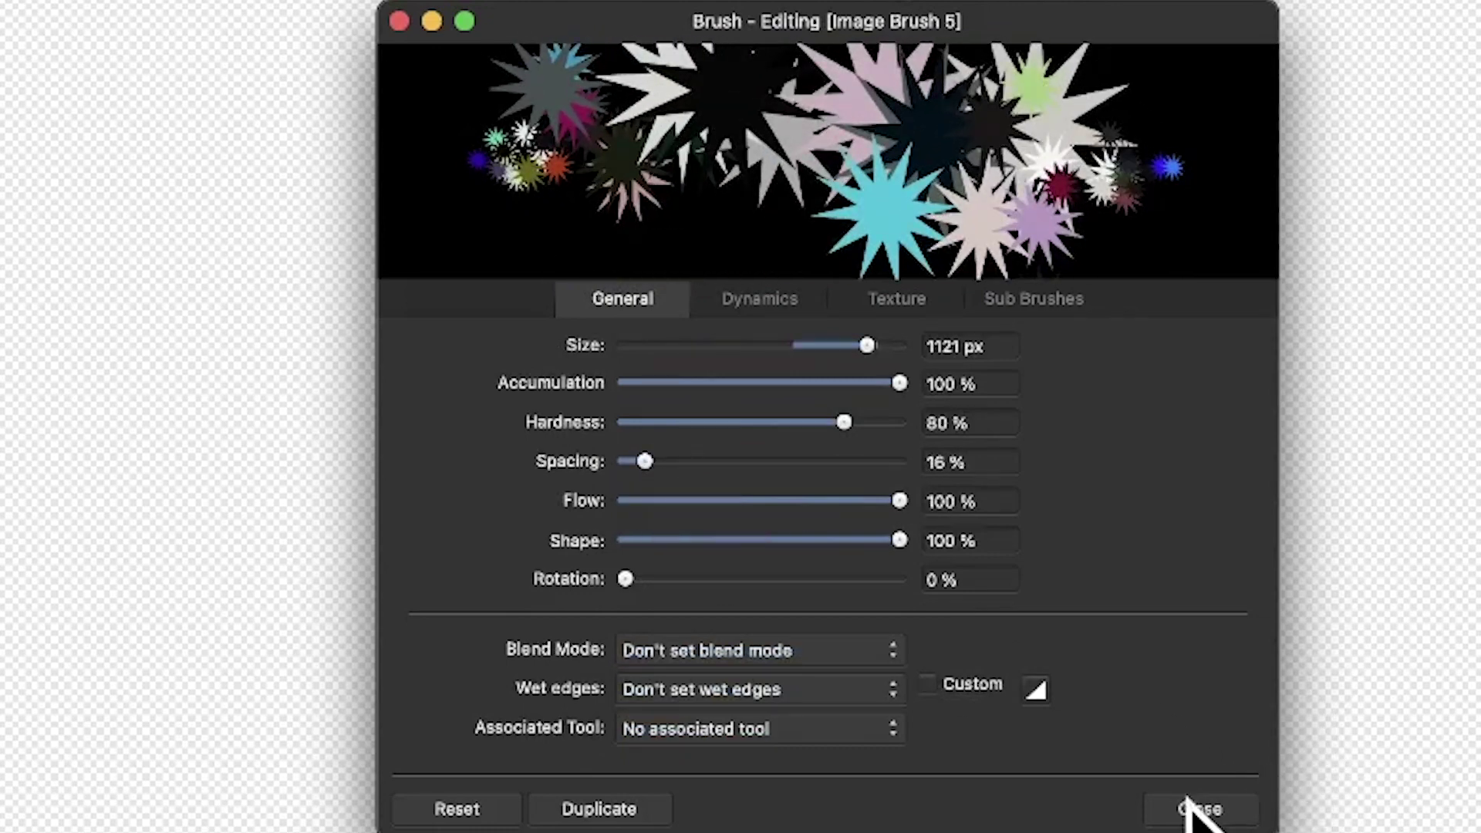
pyautogui.moveTo(866, 345)
pyautogui.mouseDown()
pyautogui.moveTo(820, 347)
pyautogui.moveTo(858, 347)
pyautogui.mouseUp()
pyautogui.click(923, 553)
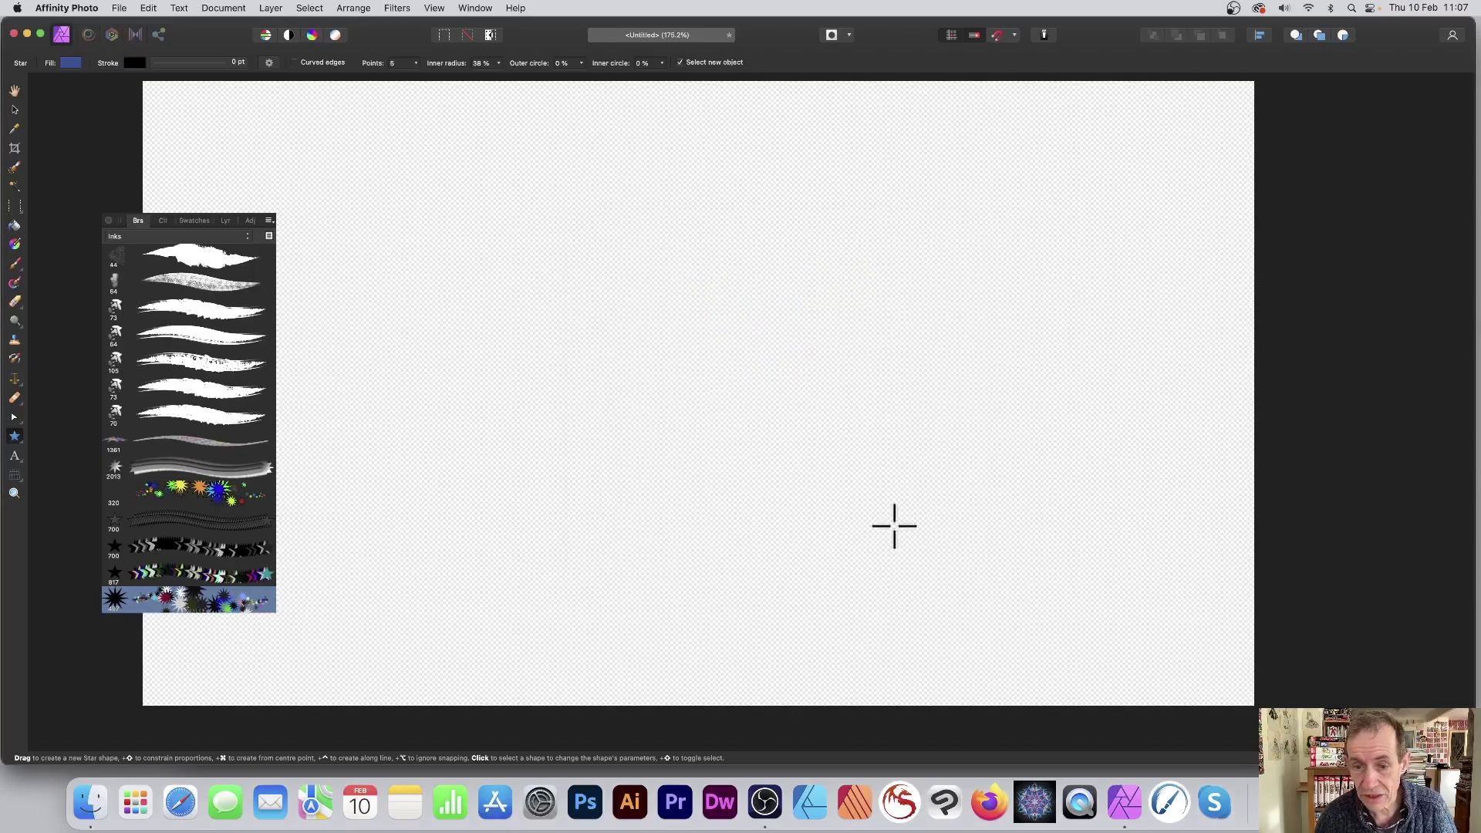
# Step: Paint scattered multicoloured star stamps across the canvas with the Paint Brush Tool
pyautogui.click(14, 267)
pyautogui.moveTo(844, 256)
pyautogui.mouseDown()
pyautogui.moveTo(1015, 304)
pyautogui.moveTo(417, 318)
pyautogui.moveTo(836, 174)
pyautogui.moveTo(1142, 279)
pyautogui.moveTo(694, 463)
pyautogui.moveTo(381, 464)
pyautogui.moveTo(282, 645)
pyautogui.moveTo(891, 469)
pyautogui.moveTo(694, 661)
pyautogui.moveTo(1256, 496)
pyautogui.moveTo(1222, 314)
pyautogui.moveTo(1139, 249)
pyautogui.mouseUp()
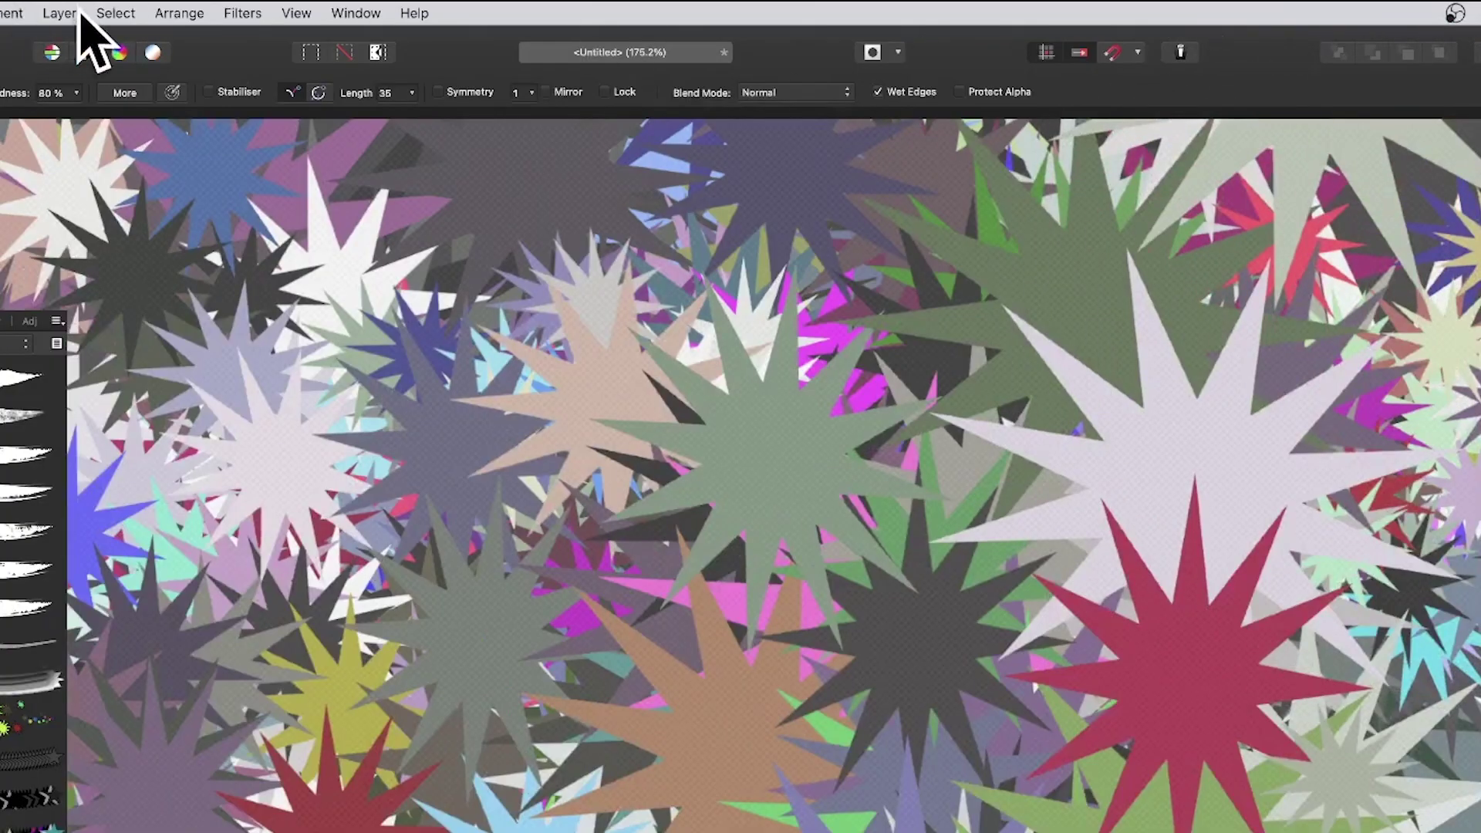
# Step: Open the Layer menu to show the New Adjustment Layer options
pyautogui.click(60, 12)
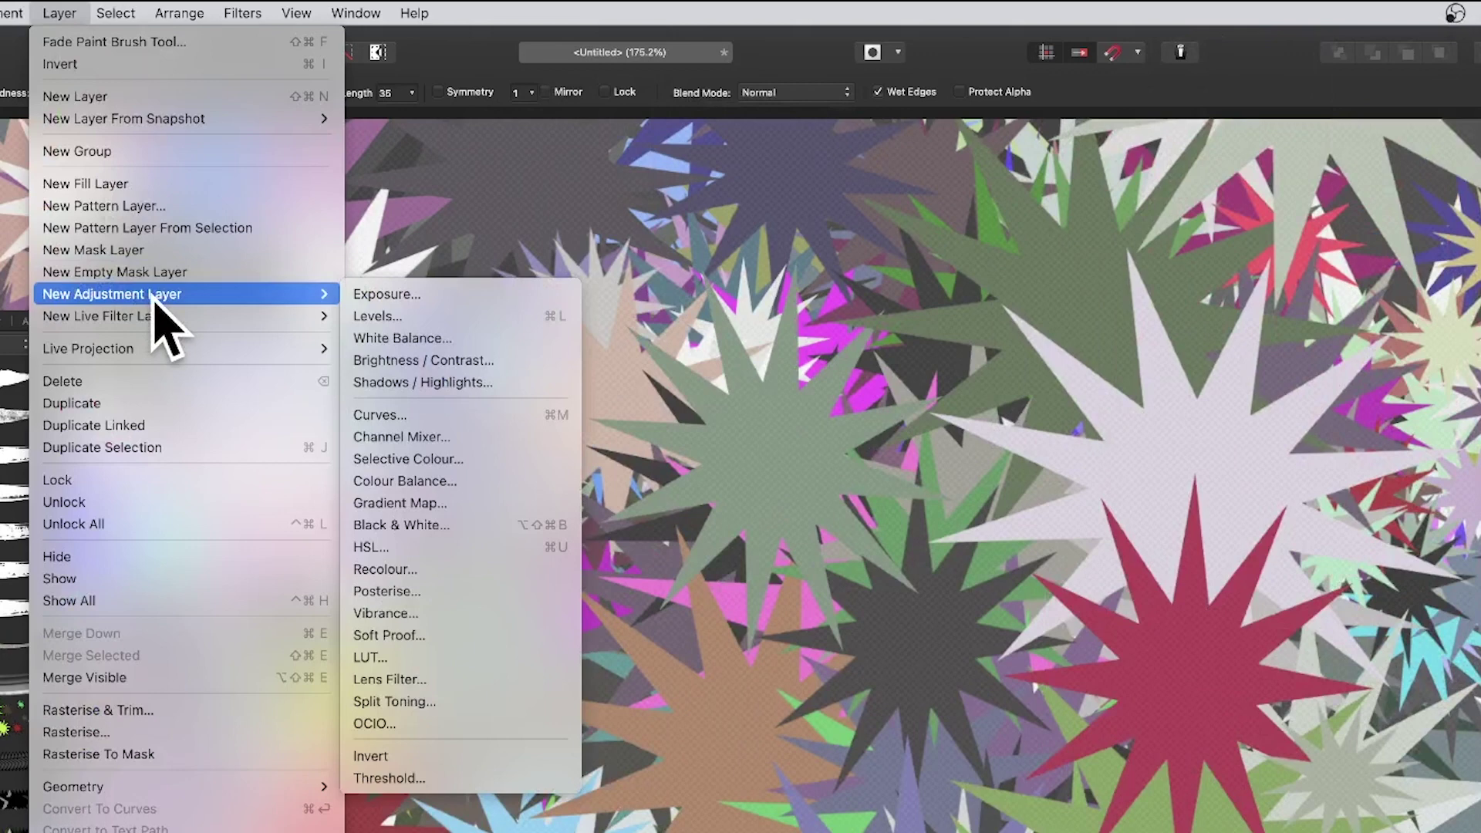